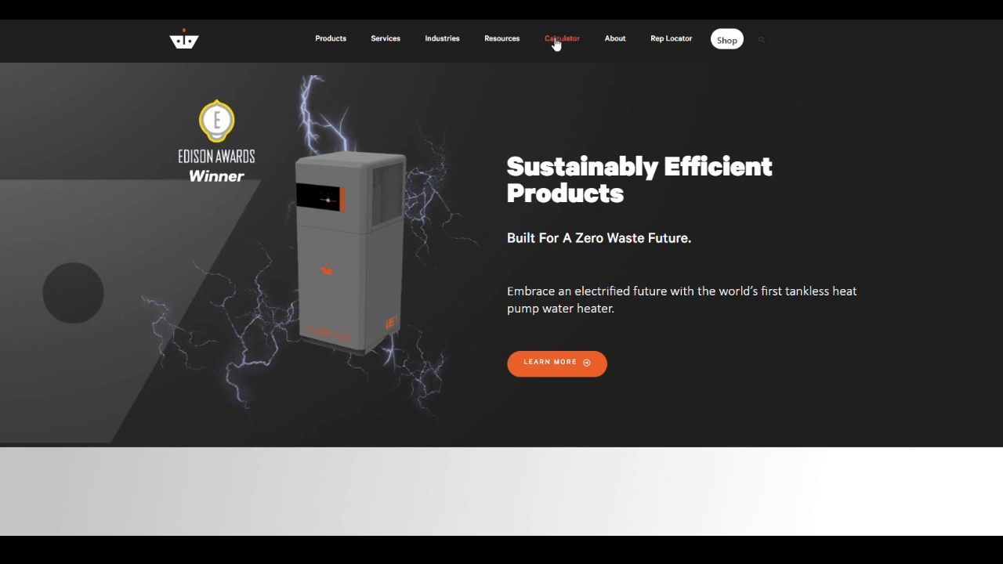
# Step: Open the Sizing Calculator from the website's Calculator menu
pyautogui.moveTo(556, 41)
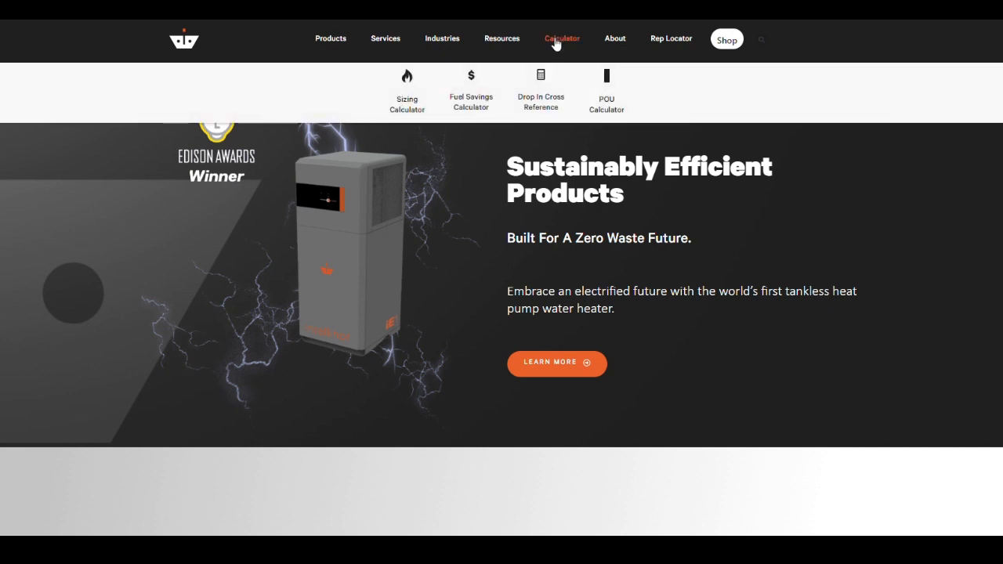
pyautogui.click(401, 108)
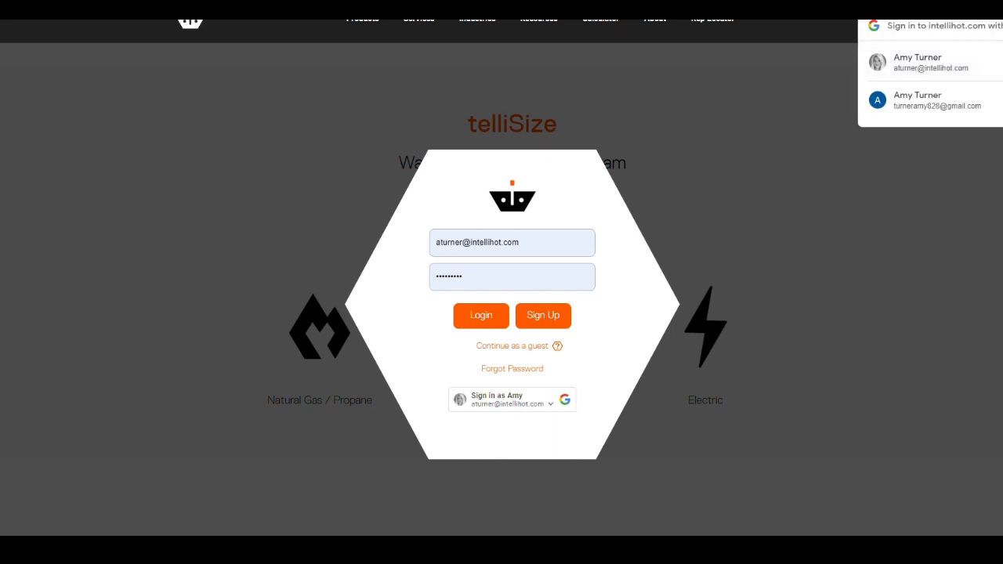
# Step: Dismiss the Google sign-in popup and log in with the pre-filled credentials
pyautogui.click(1001, 26)
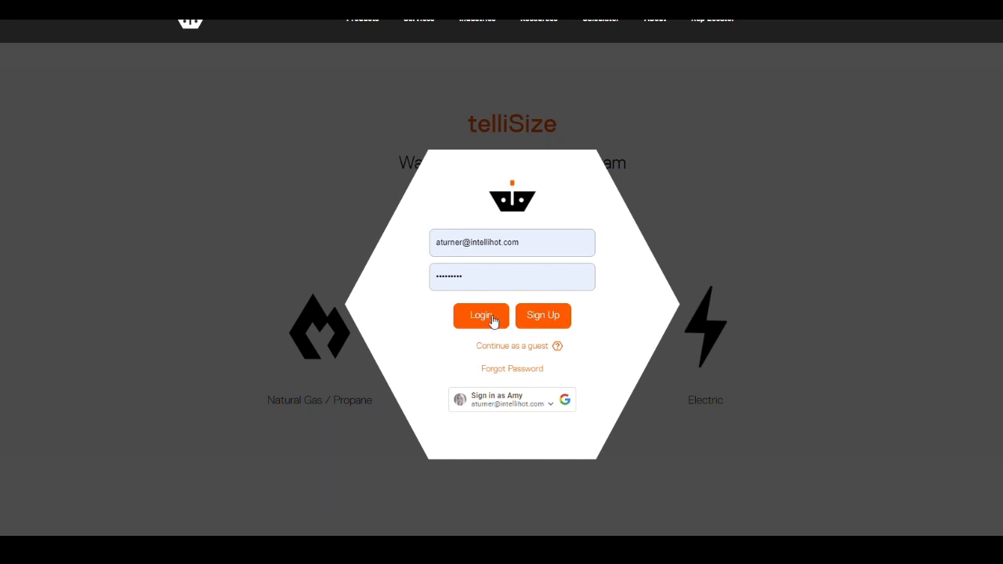
pyautogui.click(507, 347)
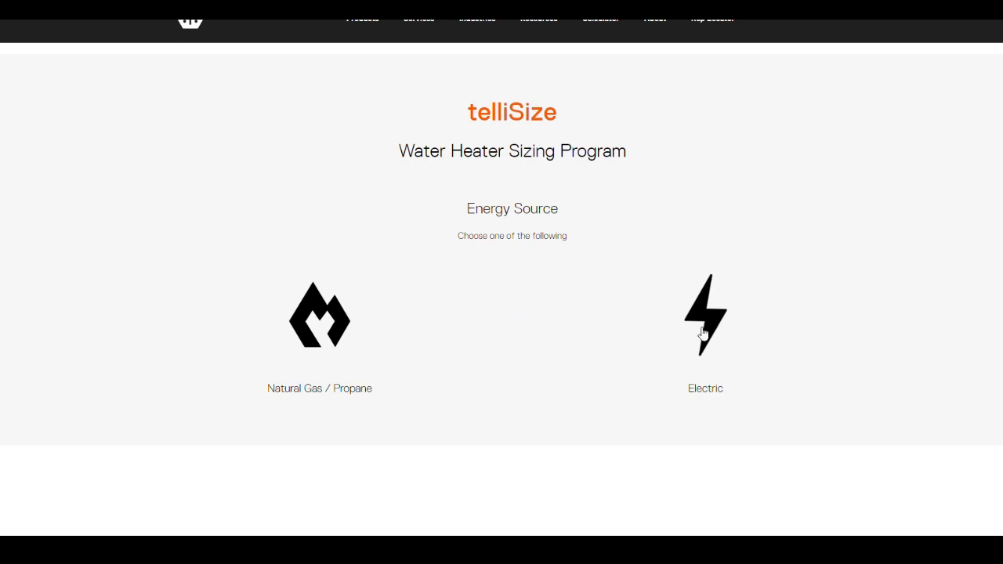
# Step: Pick Natural Gas / Propane, set business type to Hotel, and leave ASME at Yes
pyautogui.click(303, 333)
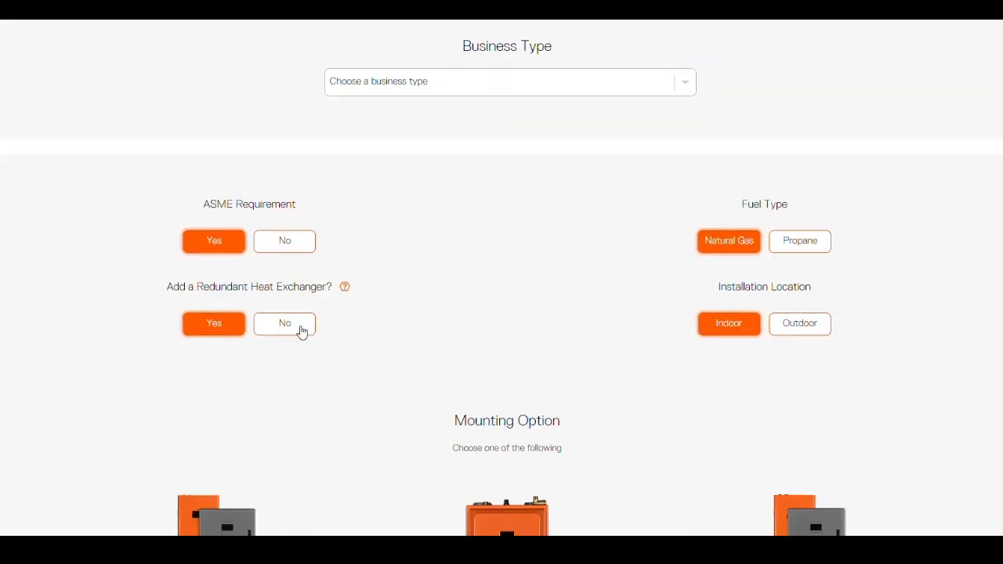
pyautogui.click(467, 80)
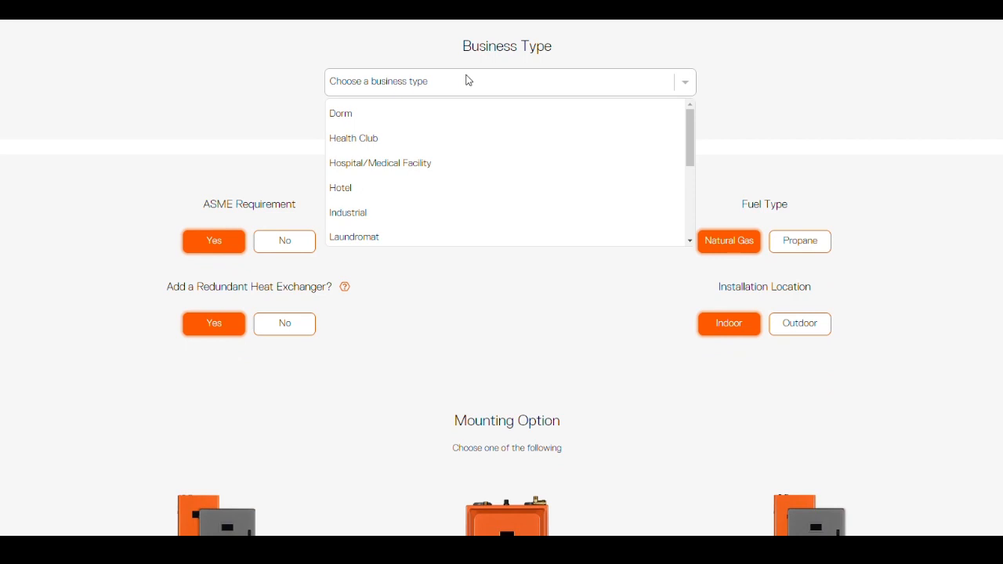
pyautogui.scroll(-4, 441, 136)
pyautogui.scroll(3, 441, 136)
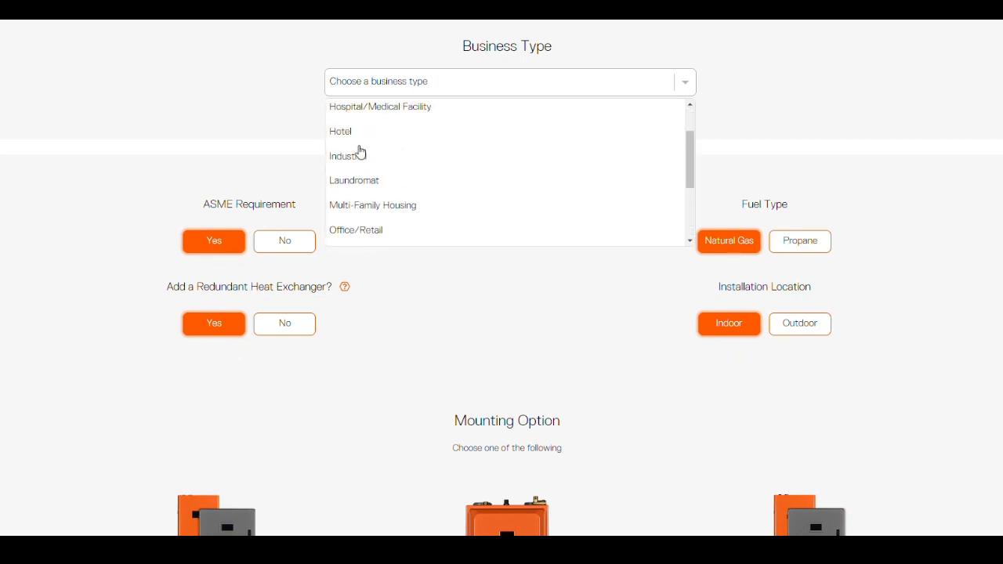
pyautogui.click(342, 131)
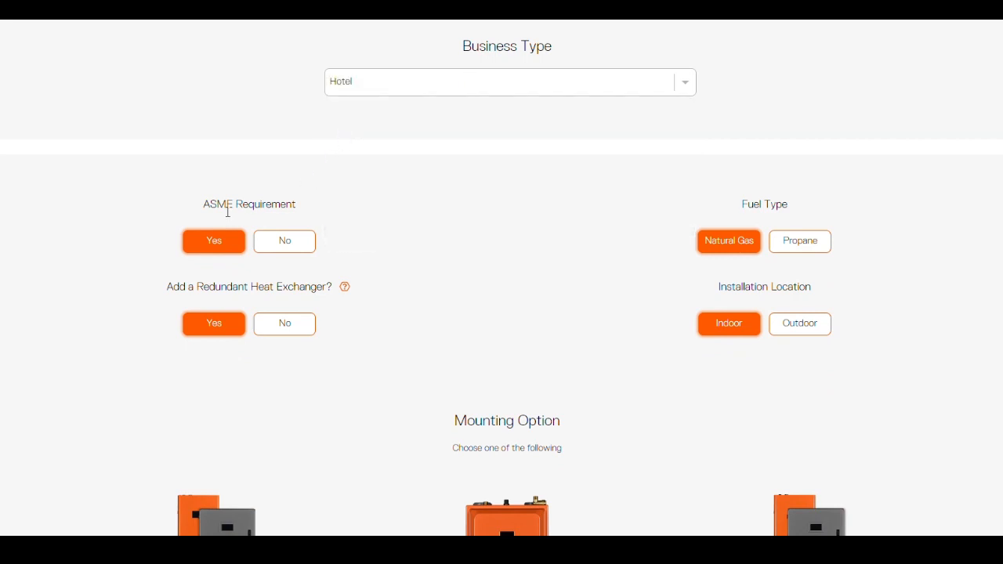
pyautogui.click(282, 244)
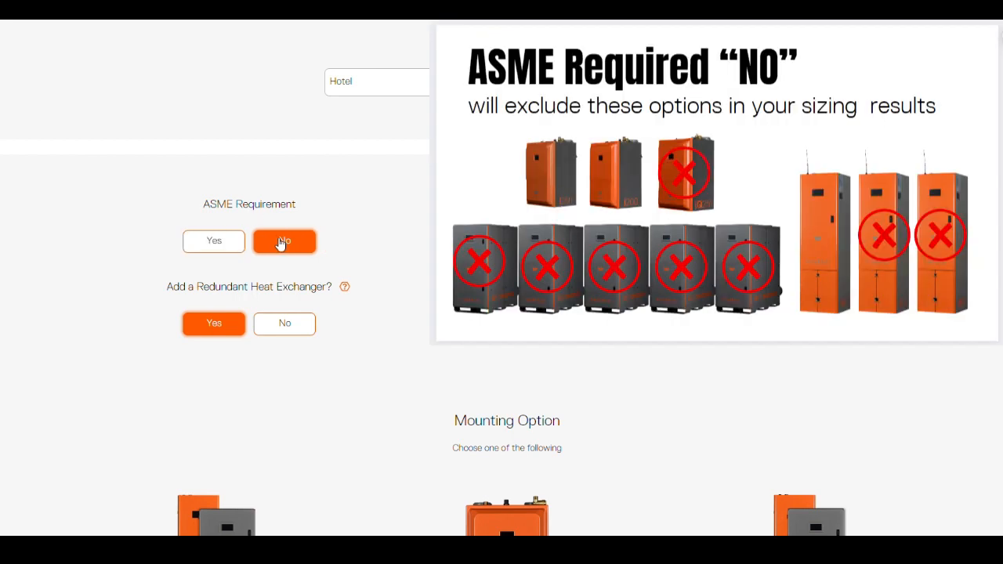
pyautogui.click(219, 248)
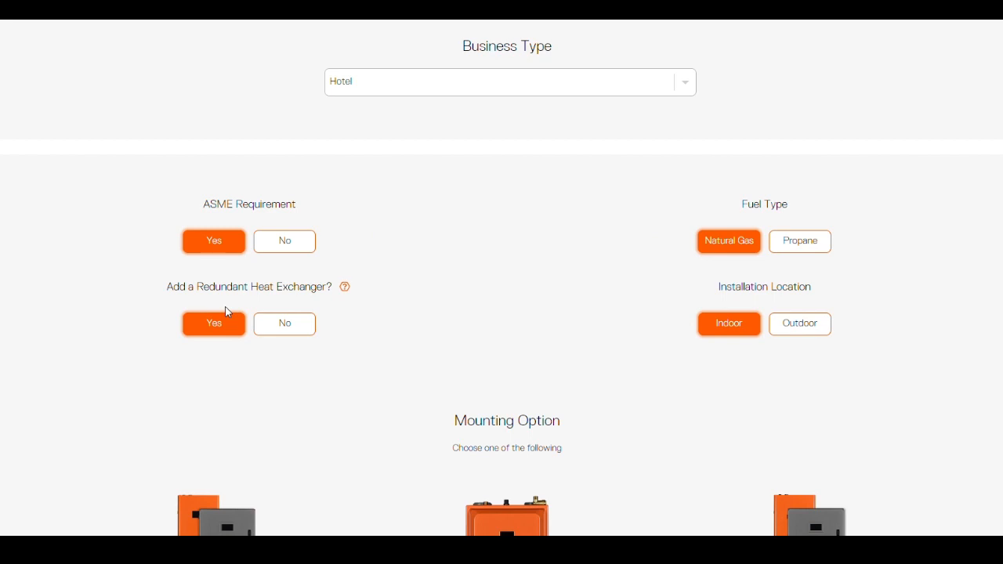
# Step: Answer No to adding a redundant heat exchanger
pyautogui.moveTo(345, 289)
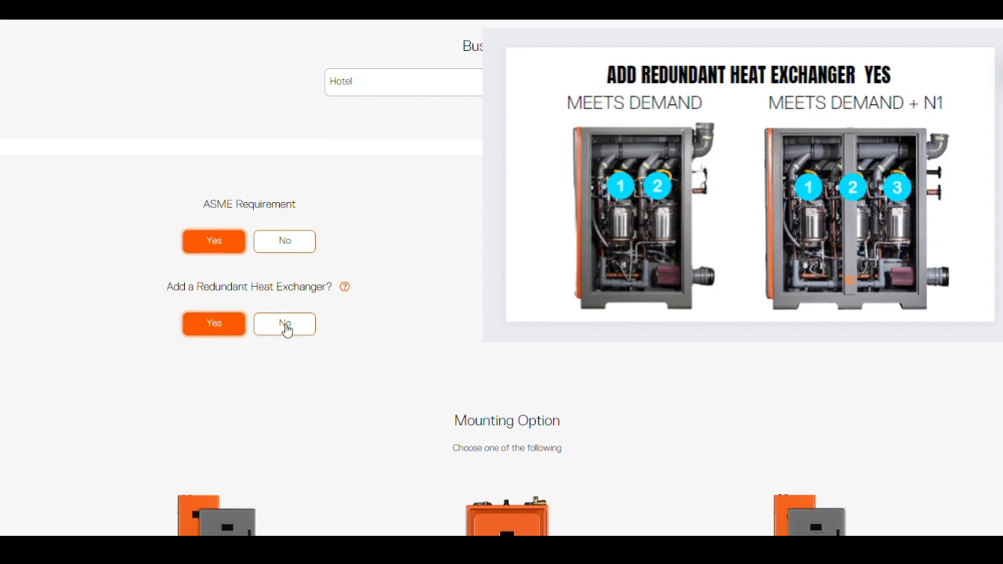
pyautogui.click(288, 327)
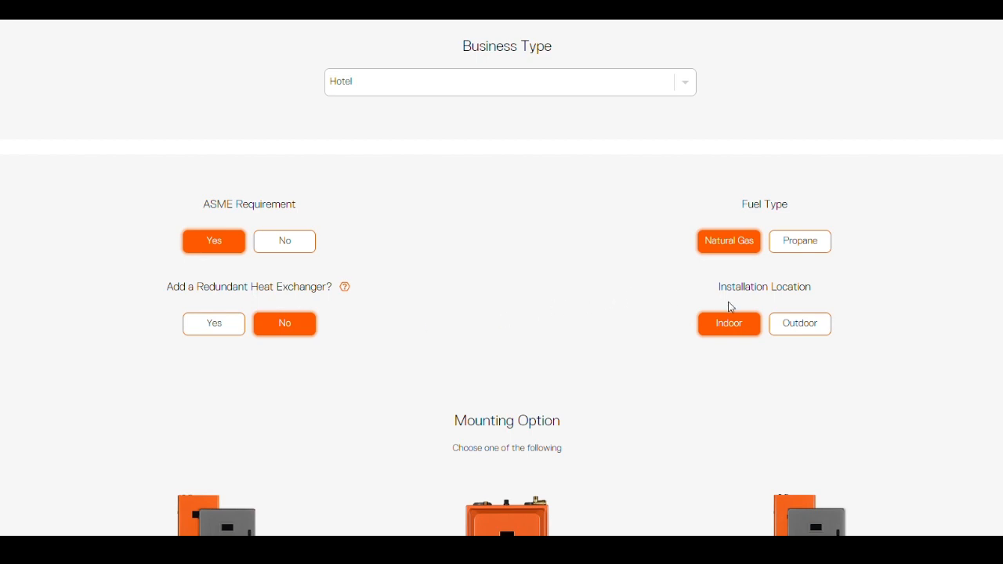
pyautogui.click(795, 330)
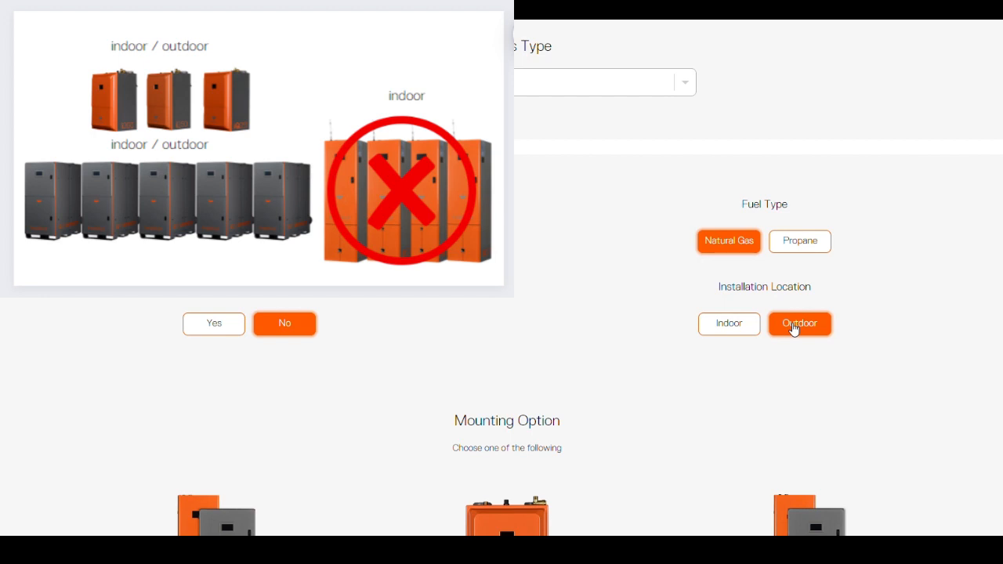
pyautogui.click(728, 325)
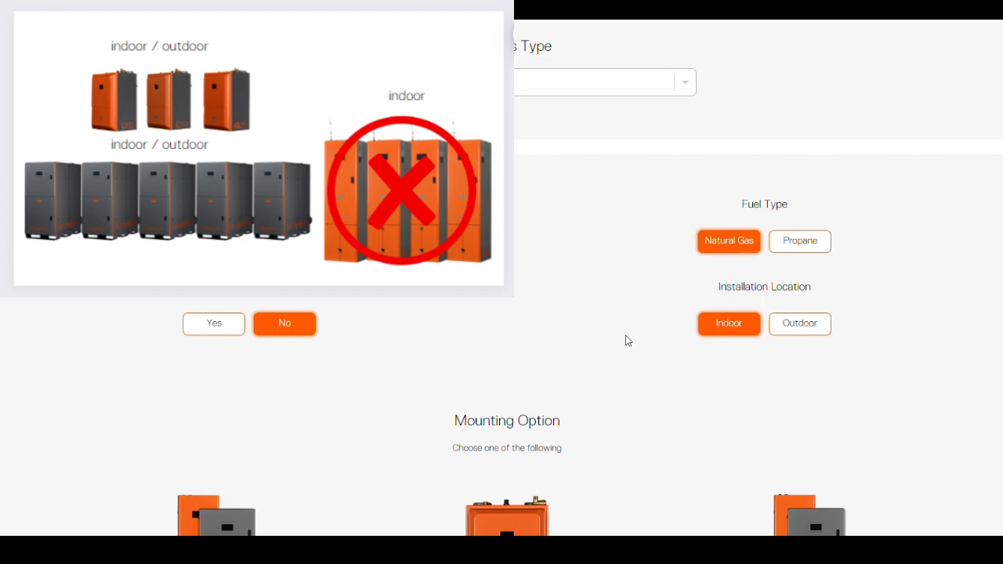
pyautogui.scroll(-5, 627, 341)
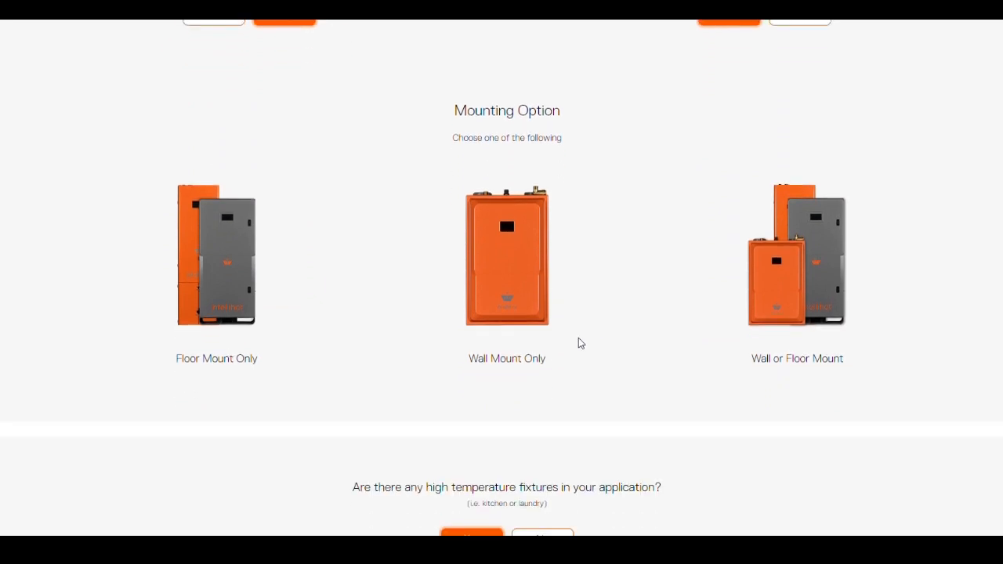
# Step: Select the Wall or Floor Mount mounting option for the units
pyautogui.click(780, 278)
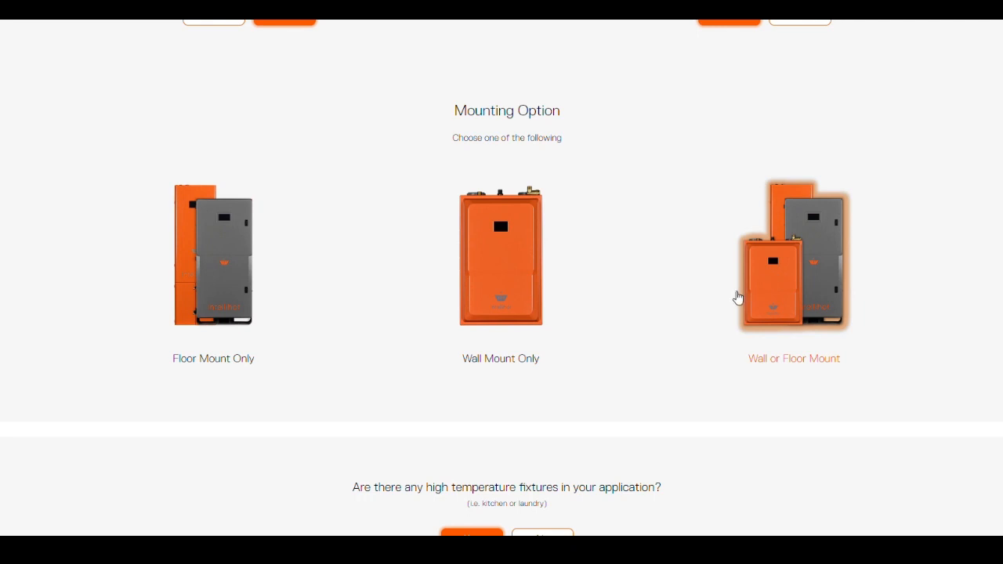
pyautogui.scroll(-5, 719, 299)
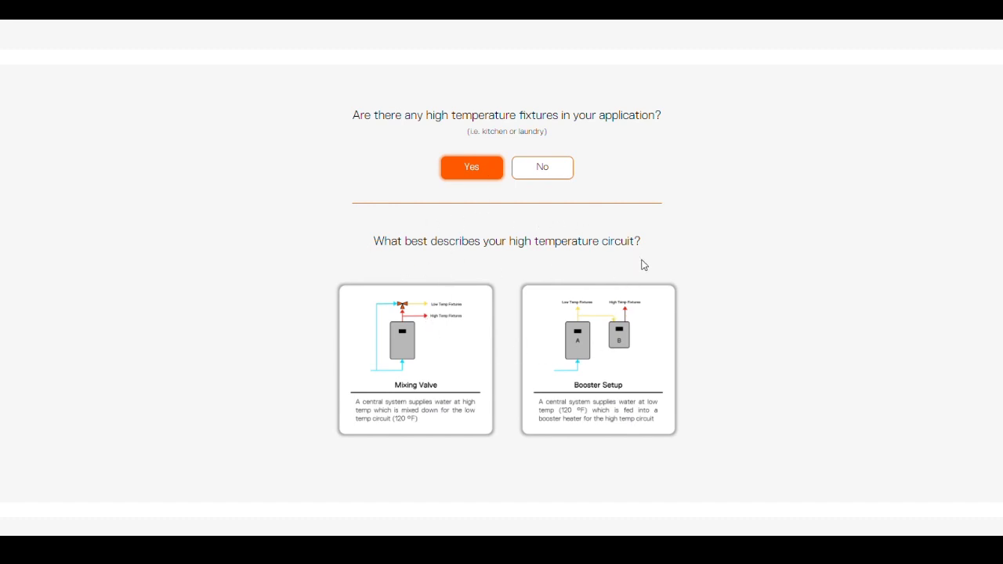
# Step: Answer Yes to high-temperature fixtures and choose the Mixing Valve circuit
pyautogui.click(547, 169)
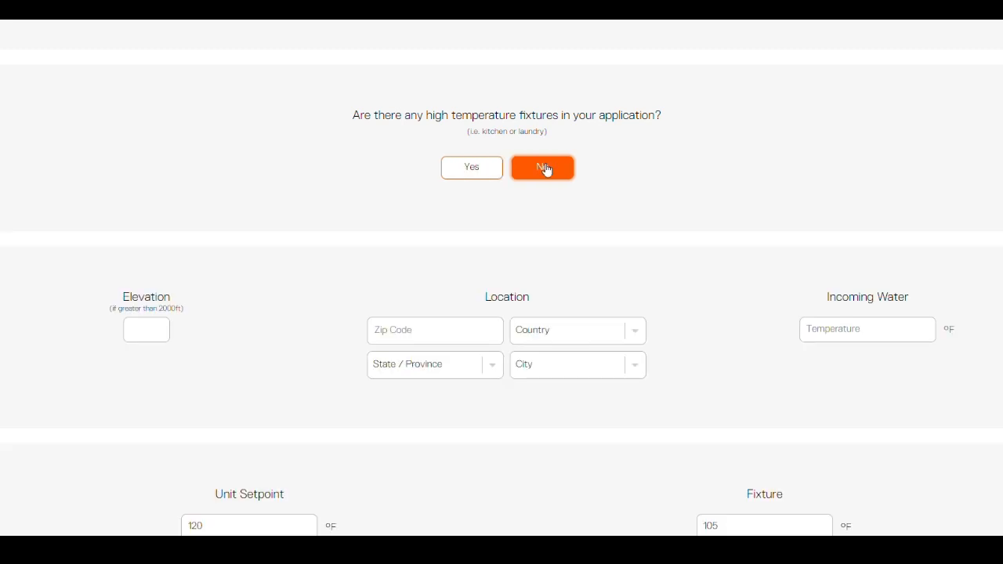
pyautogui.click(477, 170)
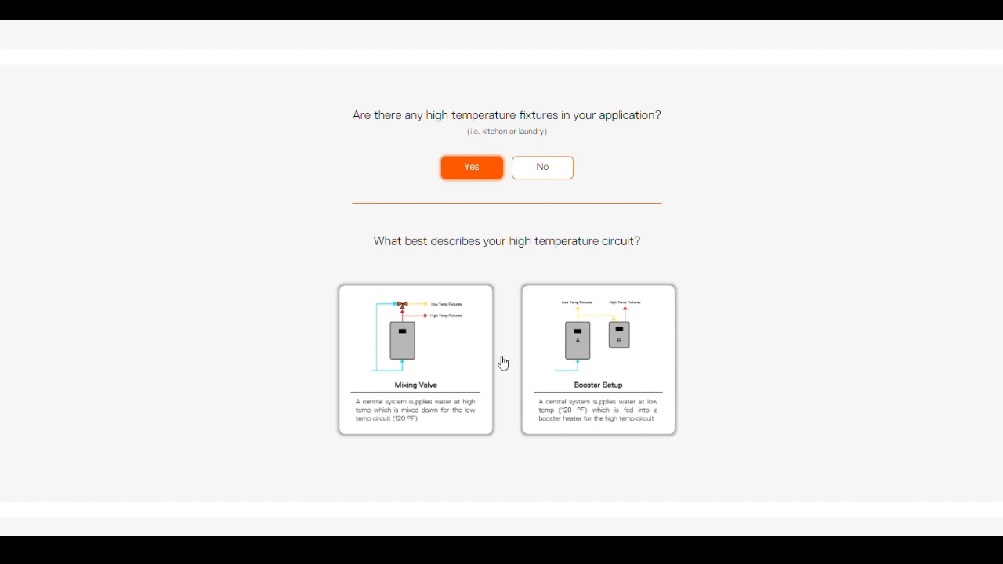
pyautogui.click(439, 369)
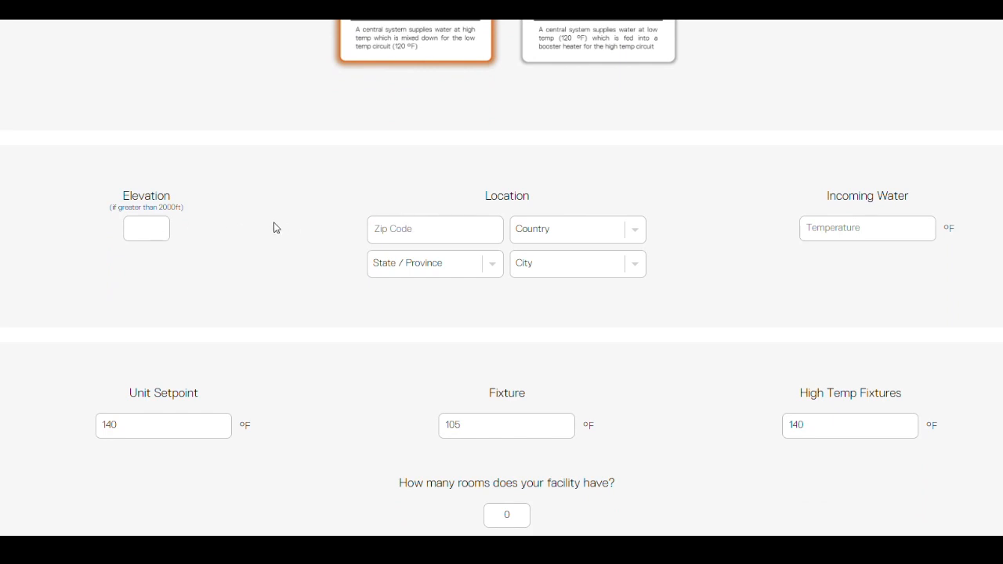
# Step: Enter ZIP code 60061 and choose Vernon Hills as the city
pyautogui.click(384, 227)
pyautogui.write('60061')
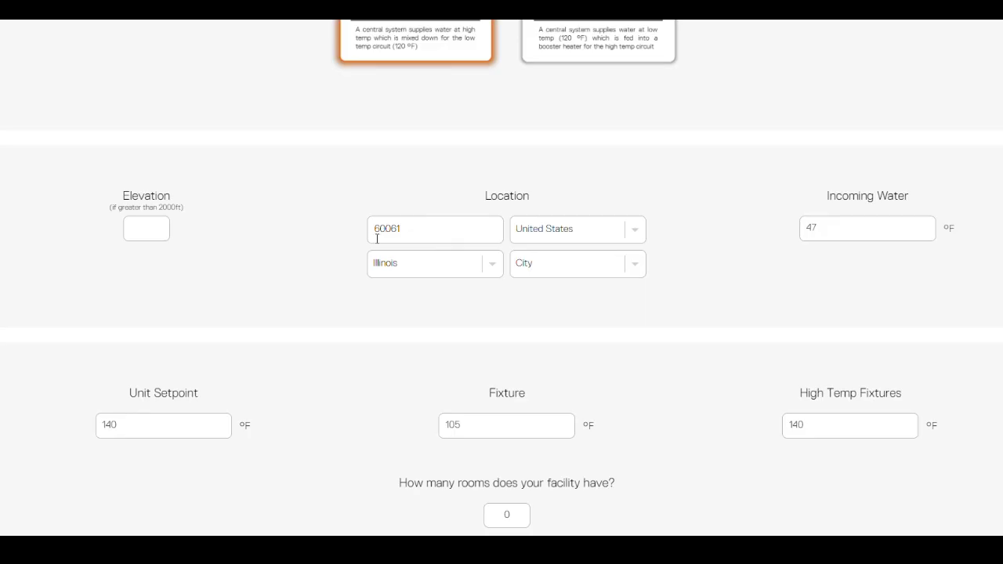
pyautogui.click(557, 268)
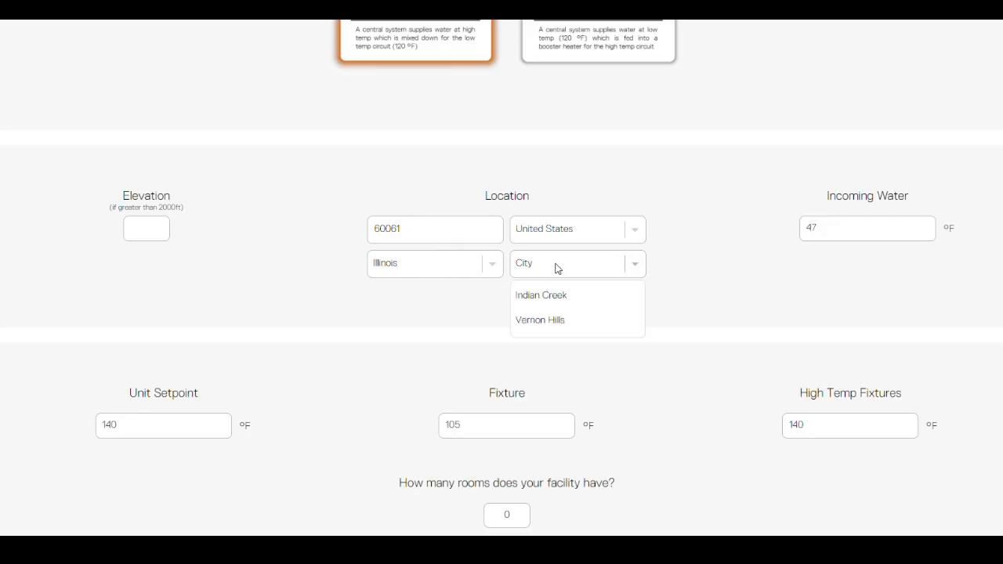
pyautogui.click(576, 323)
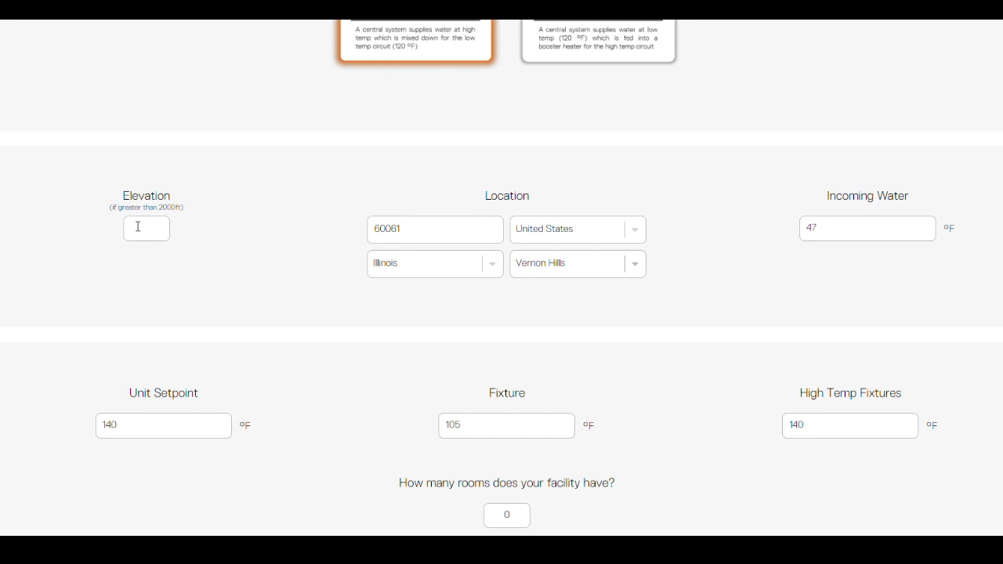
pyautogui.click(412, 224)
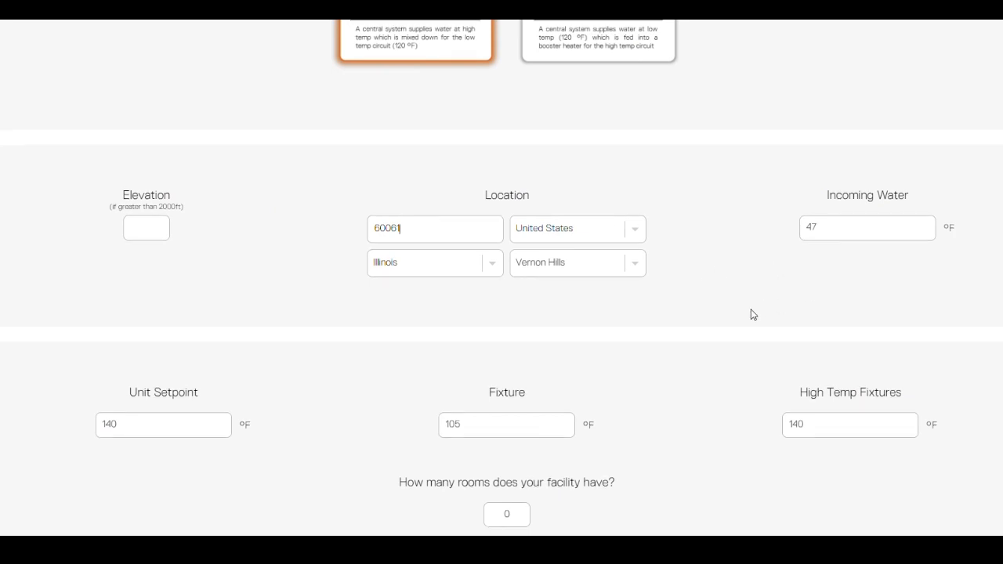
pyautogui.scroll(-2, 750, 310)
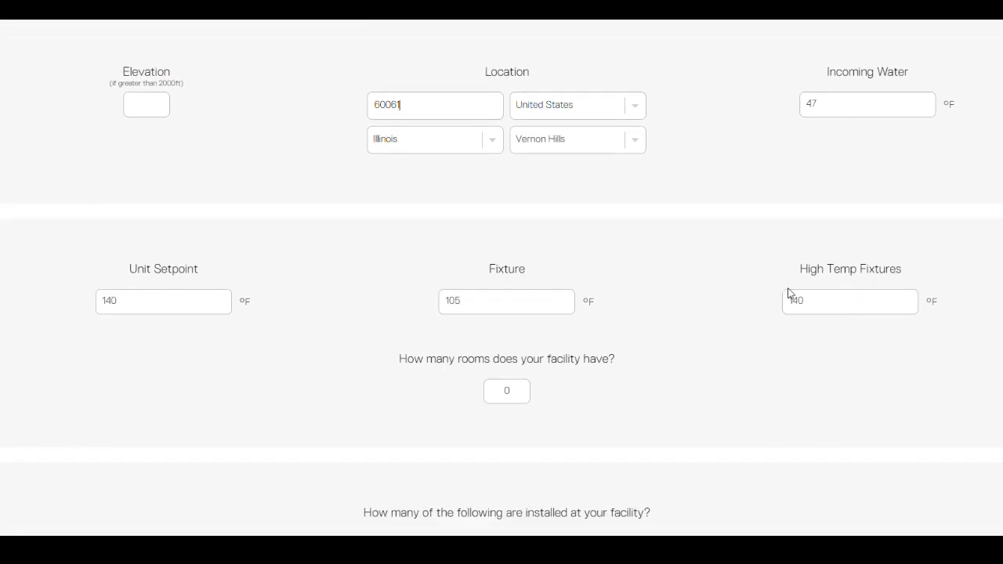
# Step: Try 150 °F for High Temp Fixtures, then restore it to 140 °F
pyautogui.click(824, 300)
pyautogui.press('BackSpace')
pyautogui.press('BackSpace')
pyautogui.write('50')
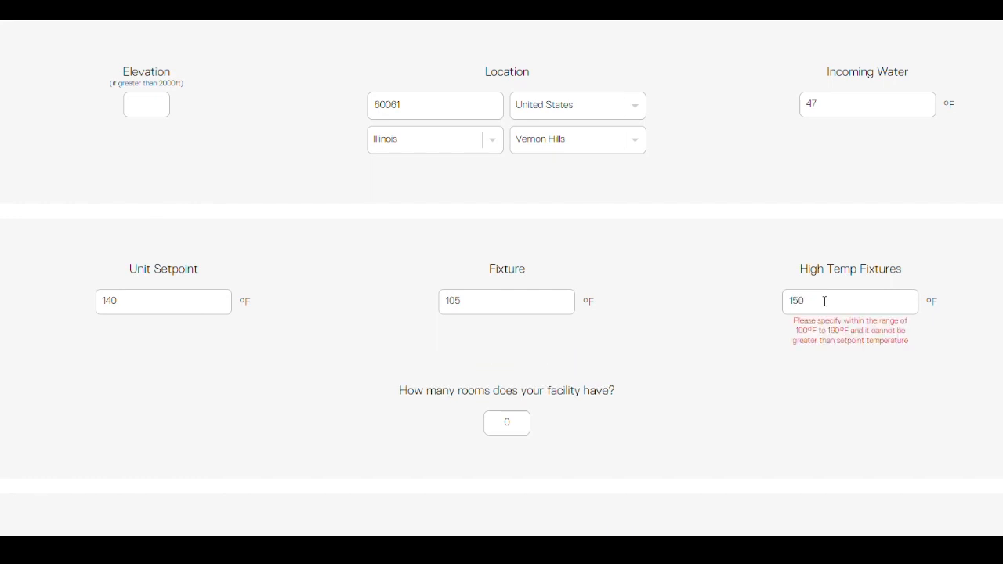
pyautogui.press('BackSpace')
pyautogui.press('BackSpace')
pyautogui.write('40')
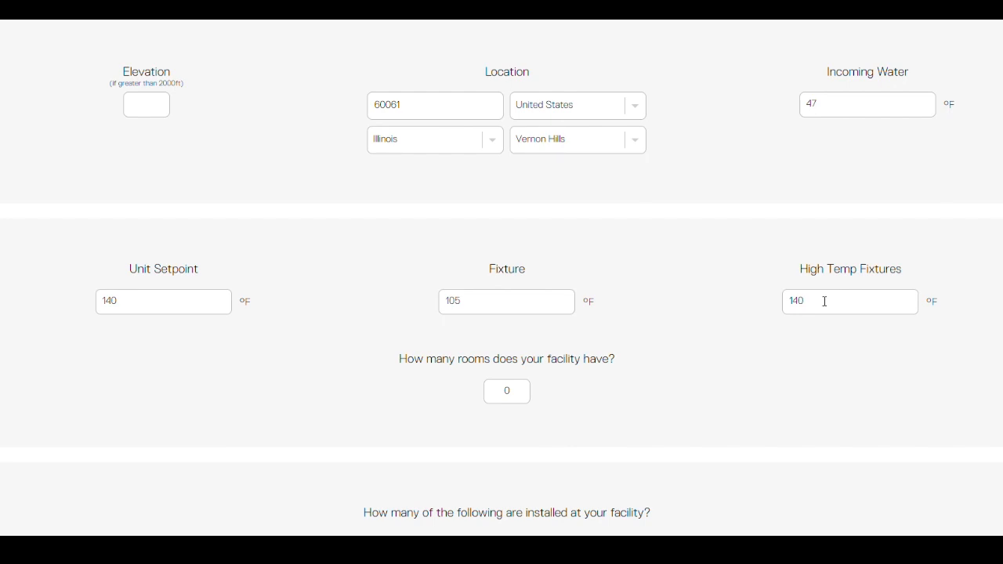
# Step: Change the fixture temperature from 105 to 110 °F and enter 120 rooms
pyautogui.moveTo(463, 304); pyautogui.dragTo(443, 300)
pyautogui.write('110')
pyautogui.write('12')
# Step: Enter 2 three-compartment sinks and 2 high-temp Commercial Washers (60lb)
pyautogui.scroll(-2, 561, 404)
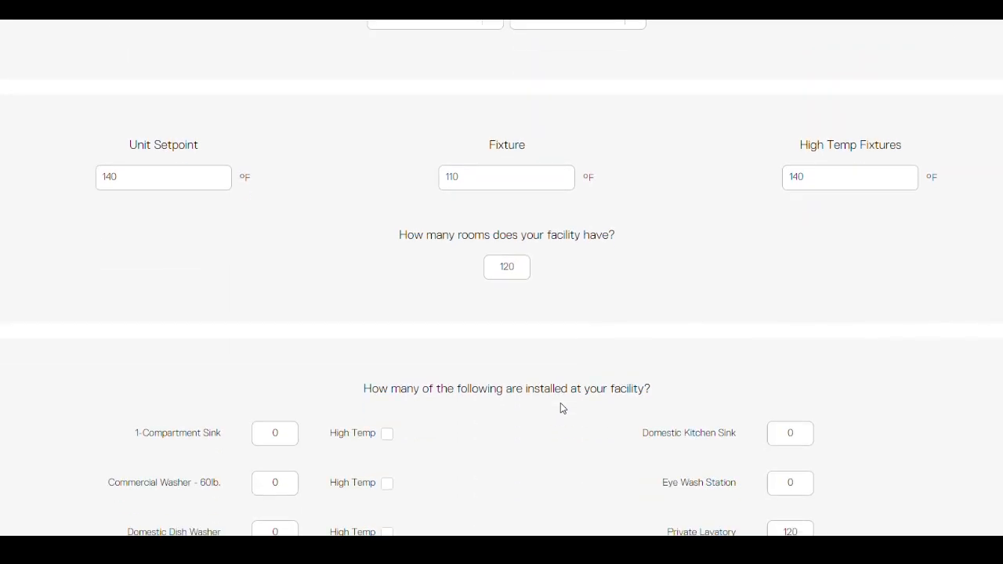
pyautogui.scroll(-3, 560, 407)
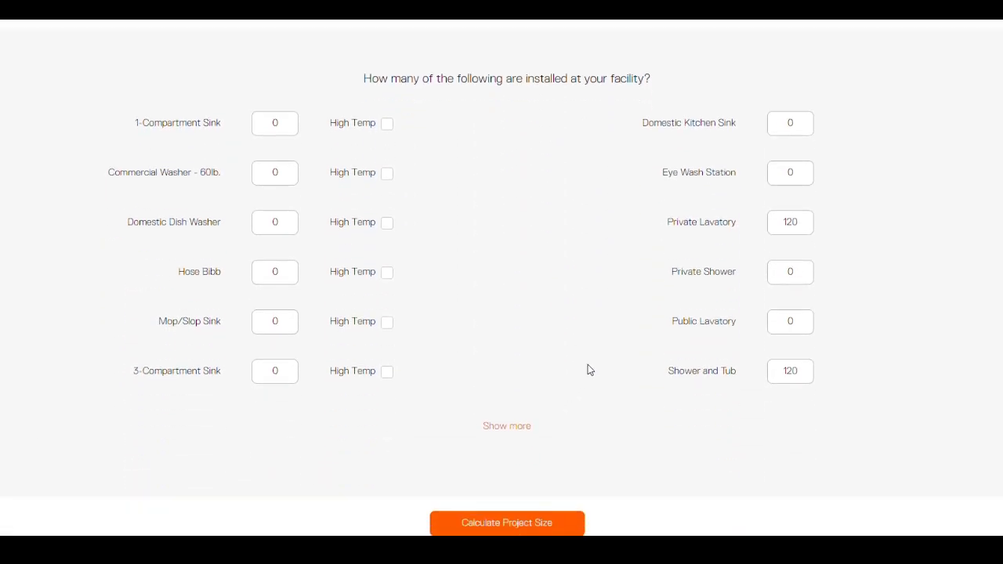
pyautogui.click(799, 222)
pyautogui.doubleClick(286, 369)
pyautogui.write('2')
pyautogui.doubleClick(287, 171)
pyautogui.write('2')
pyautogui.click(386, 173)
# Step: Show more fixtures and enter 2 Janitor Drops and 2 Scrub-Up Sinks
pyautogui.click(518, 430)
pyautogui.scroll(-7, 523, 372)
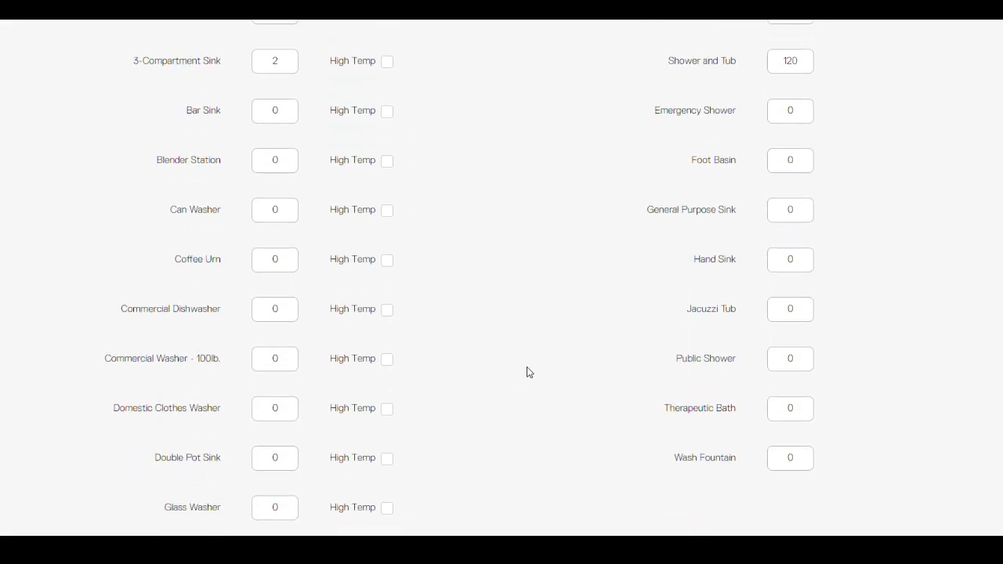
pyautogui.click(296, 308)
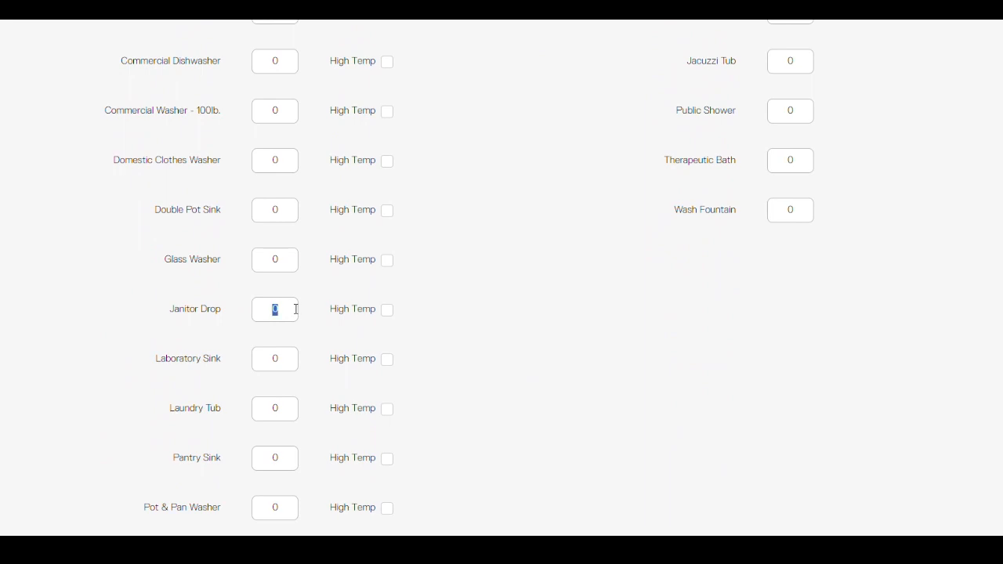
pyautogui.write('2')
pyautogui.scroll(-2, 332, 399)
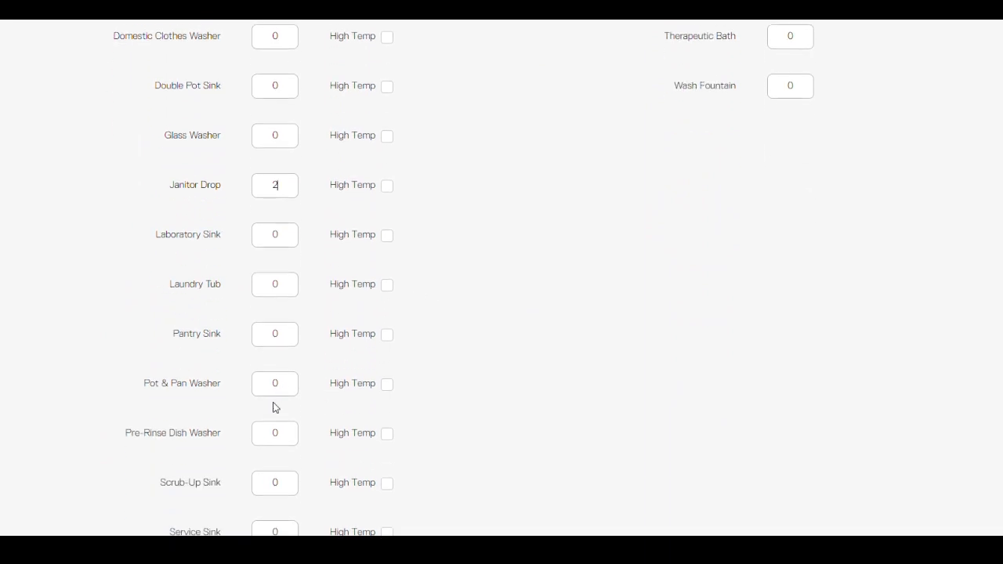
pyautogui.click(275, 481)
pyautogui.write('2')
# Step: Add 1 high-temp Warewasher and calculate the project size
pyautogui.scroll(-3, 387, 430)
pyautogui.scroll(-2, 387, 430)
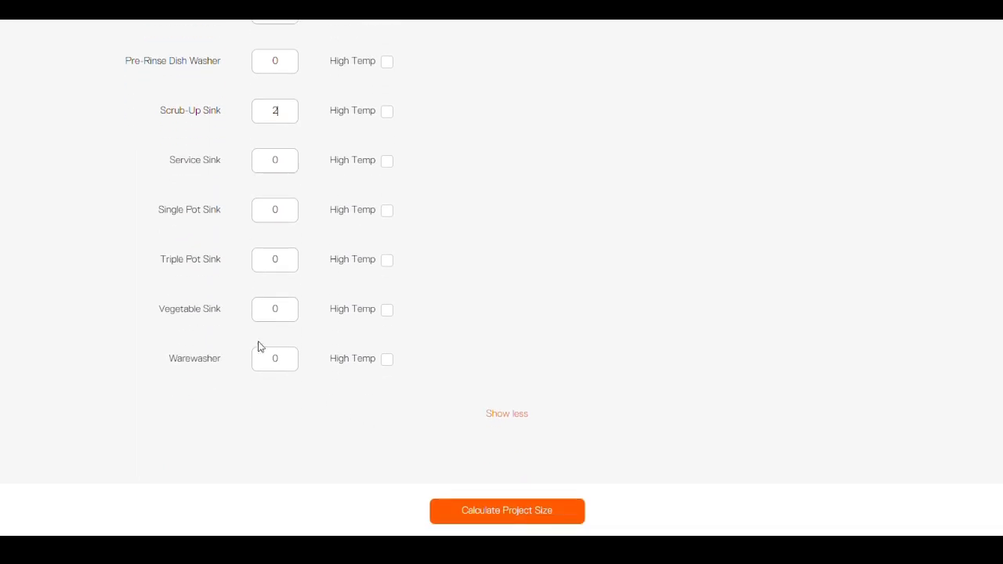
pyautogui.click(291, 358)
pyautogui.write('1')
pyautogui.click(385, 360)
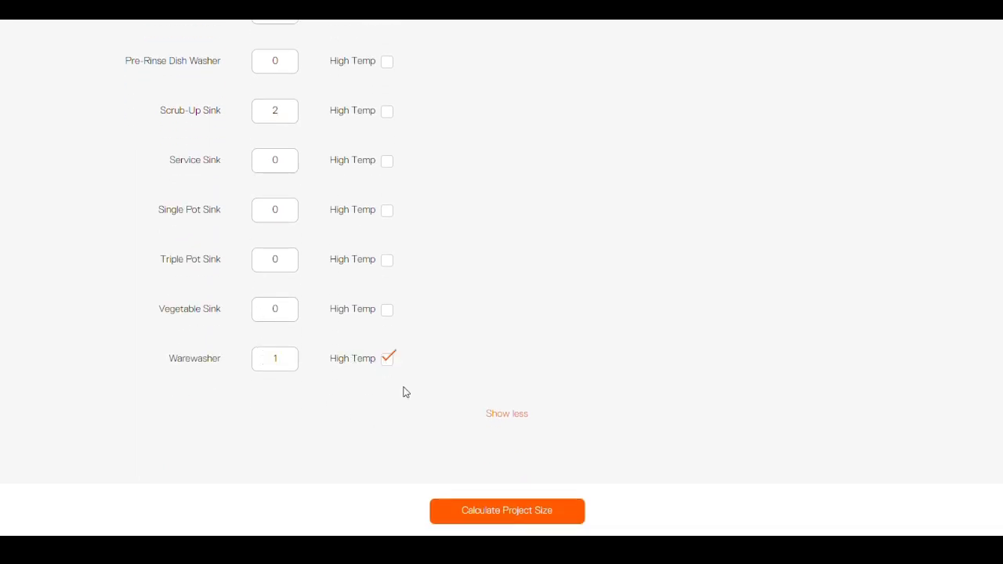
pyautogui.click(498, 511)
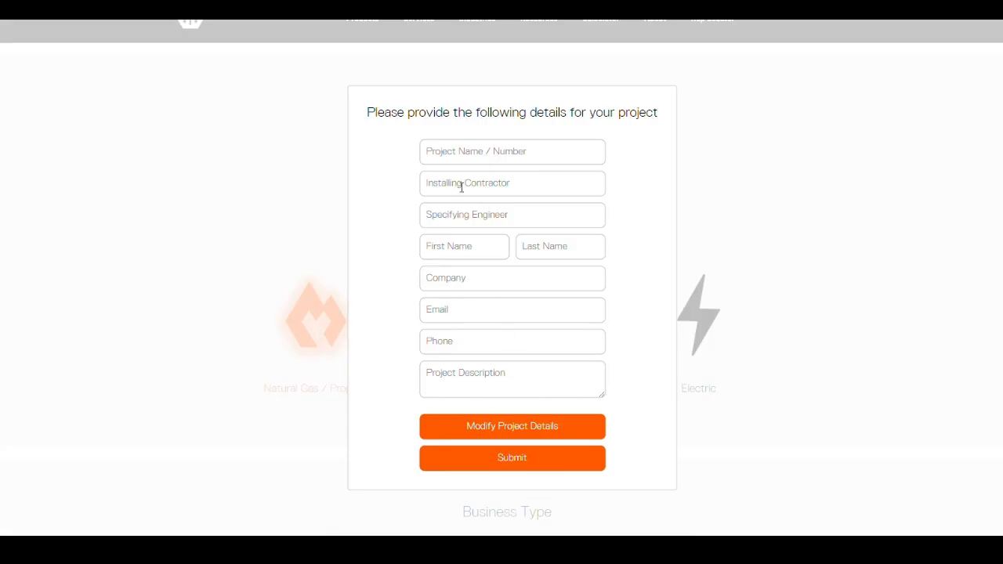
# Step: Enter 'Testing' as the project name and submit the project details
pyautogui.click(468, 155)
pyautogui.write('Testing')
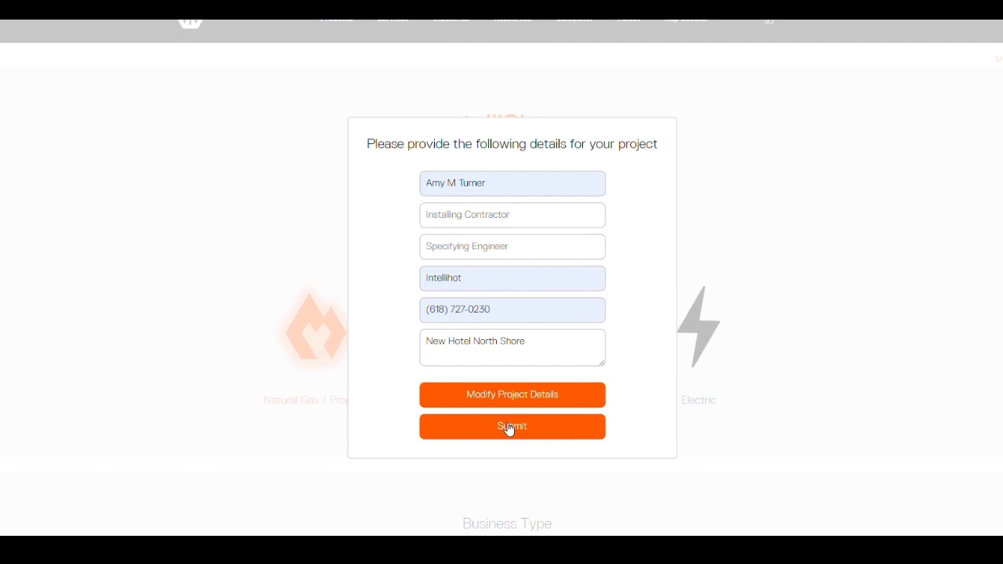
pyautogui.click(508, 425)
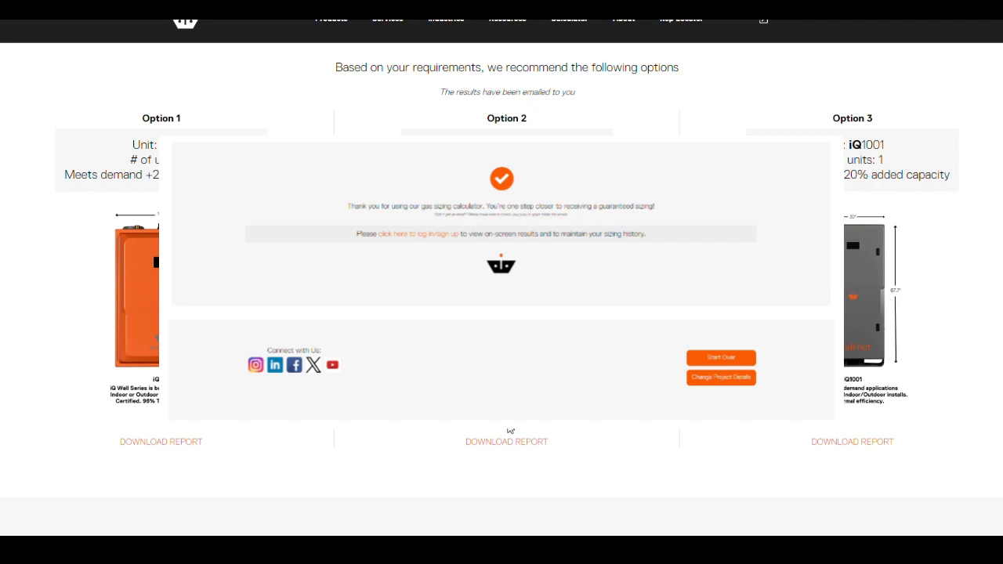
# Step: Close the Thank you popup and download the Option 3 iQ1001 Custom Sizing Report PDF
pyautogui.click(510, 430)
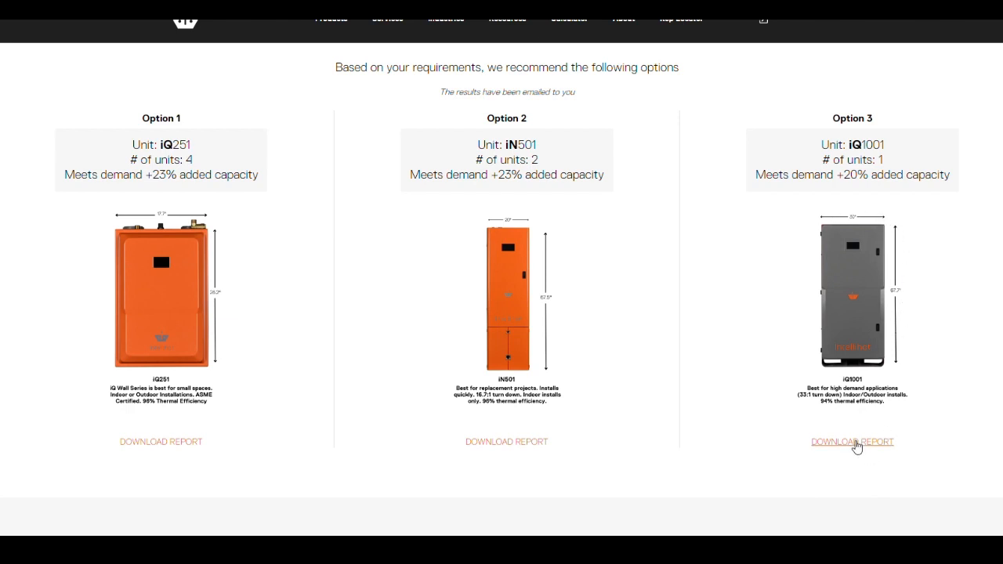
pyautogui.click(856, 445)
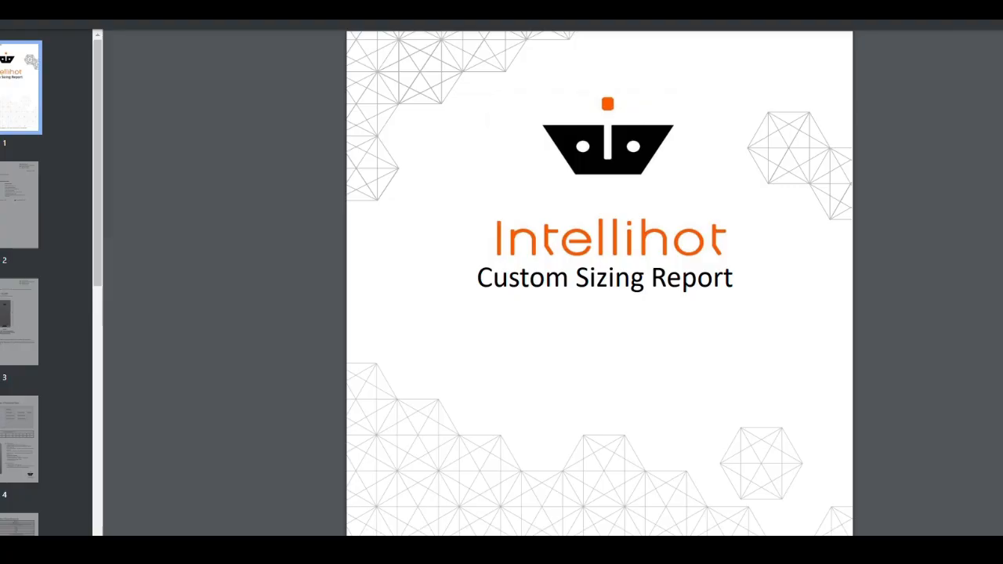